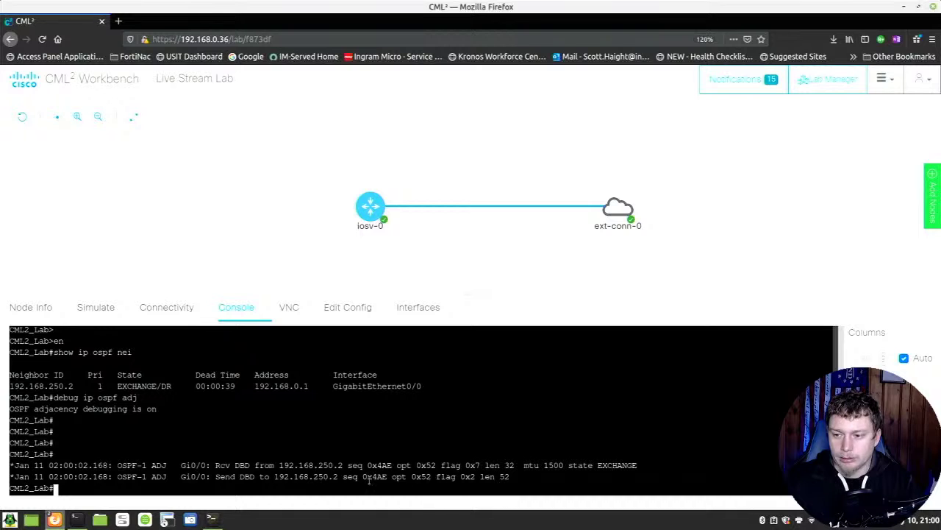
Switch to the PuTTY session for 192.168.0.1 and run show ip ospf nei repeatedly to monitor the core switch's neighbor states.
click(211, 519)
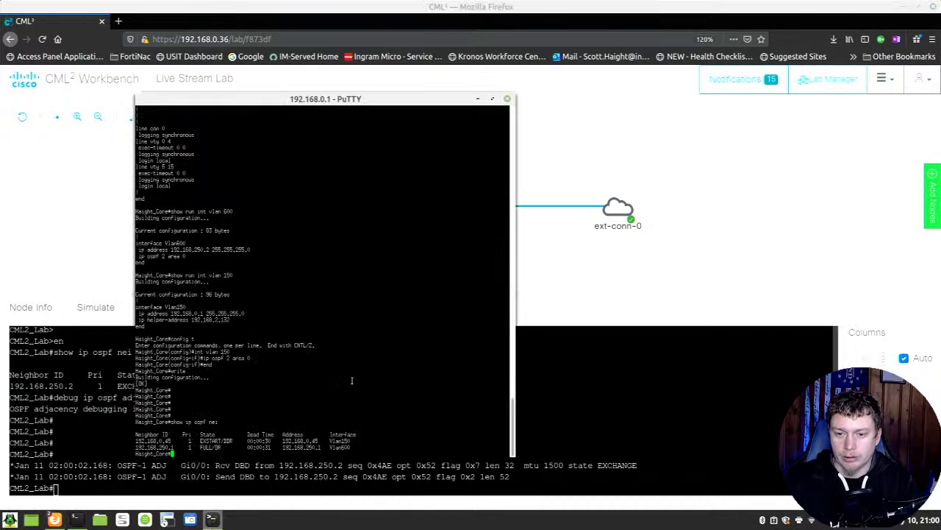
key(Return)
key(Return)
key(Up)
key(Return)
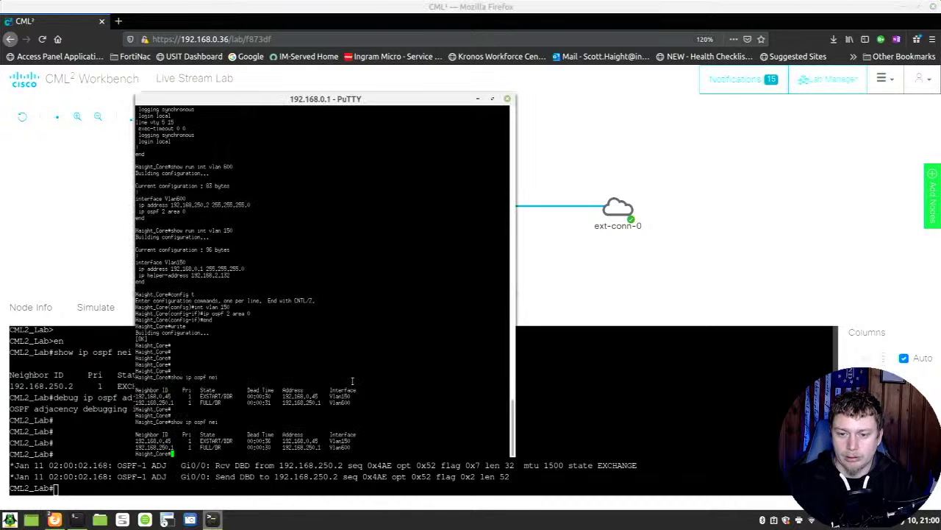
key(Return)
key(Return)
key(Up)
key(Return)
key(Return)
key(Return)
key(Up)
key(Return)
key(Return)
key(Return)
key(Return)
key(Up)
key(Return)
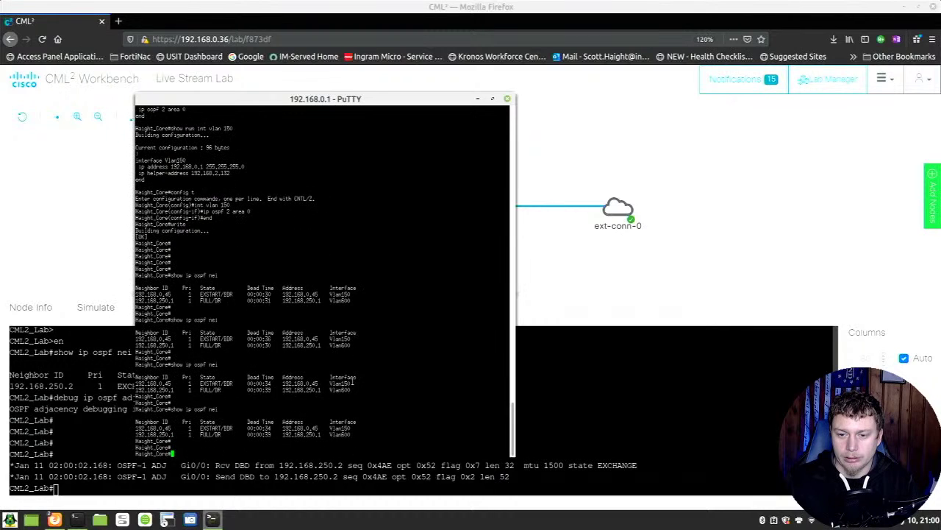
key(Return)
key(Return)
key(Up)
key(Return)
key(Return)
key(Return)
key(Up)
key(Return)
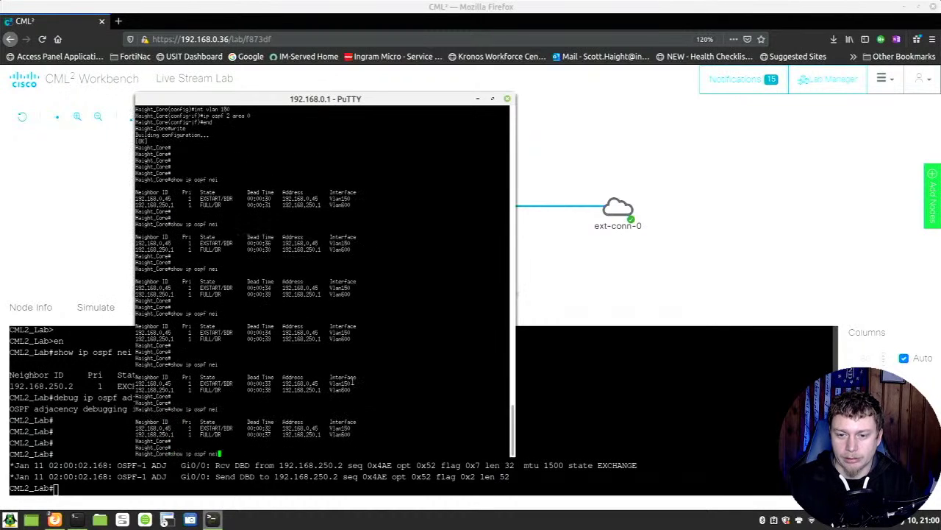
key(Return)
key(Return)
key(Up)
key(Return)
key(Return)
key(Return)
key(Up)
key(Return)
key(Return)
key(Return)
key(Up)
key(Return)
key(Return)
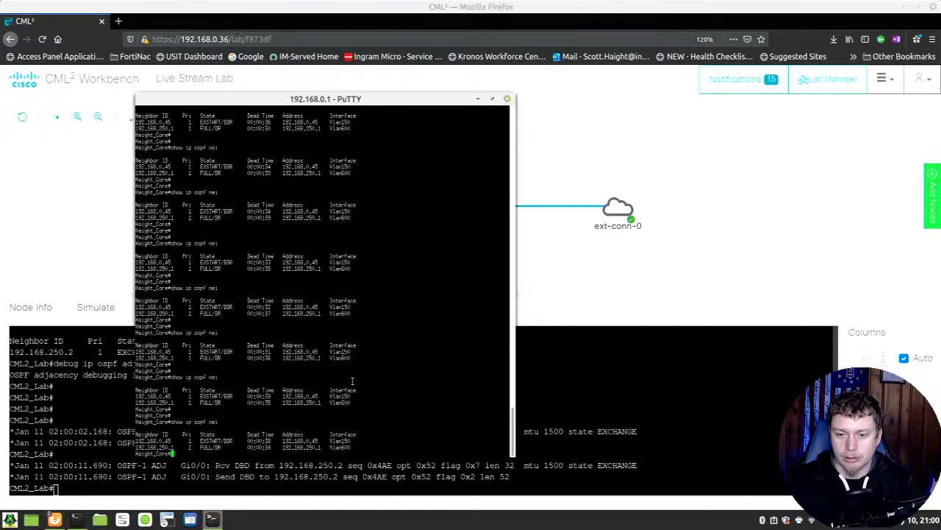
Issue debug ip ospf adj again in the CML2_Lab router console.
click(712, 434)
key(Up)
key(Return)
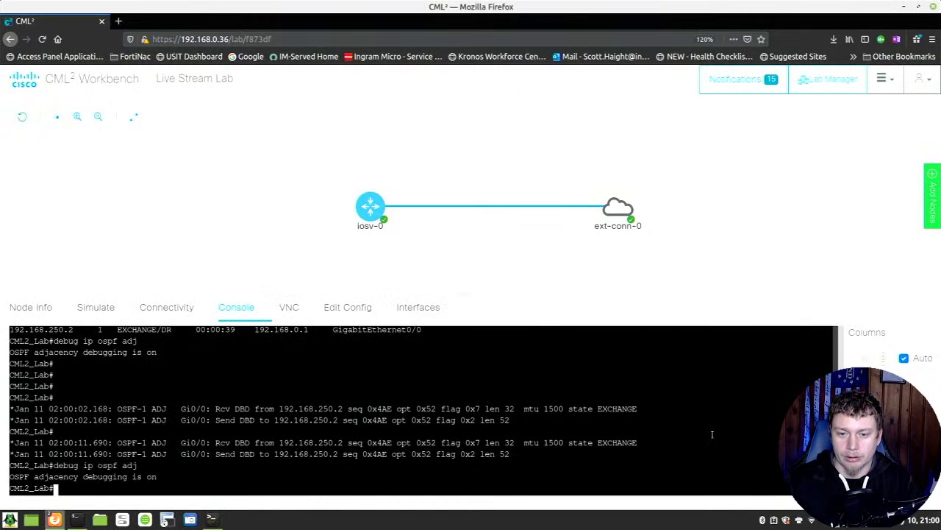
Run show ip ospf nei several times on CML2_Lab to monitor the adjacency over GigabitEthernet0/0.
key(Up)
key(Up)
key(Return)
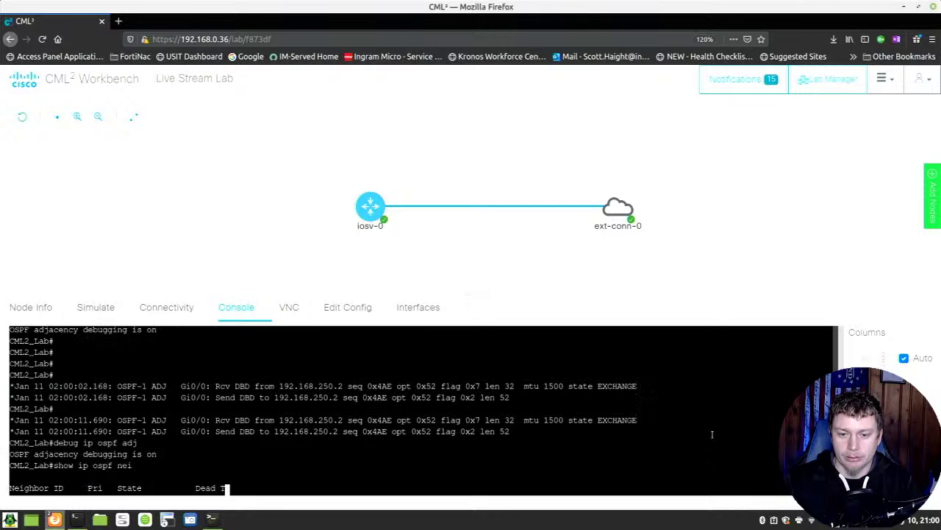
key(Return)
key(Return)
key(Up)
key(Return)
key(Return)
key(Return)
key(Up)
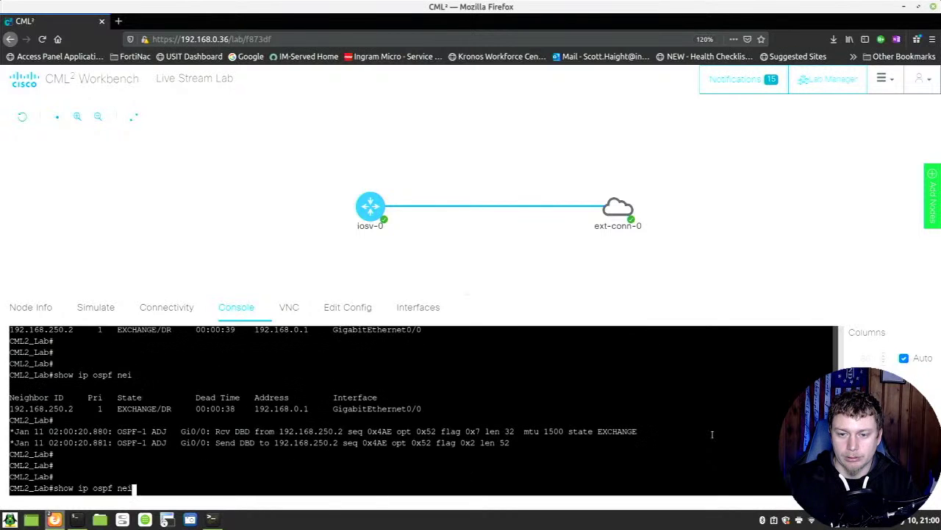
key(Return)
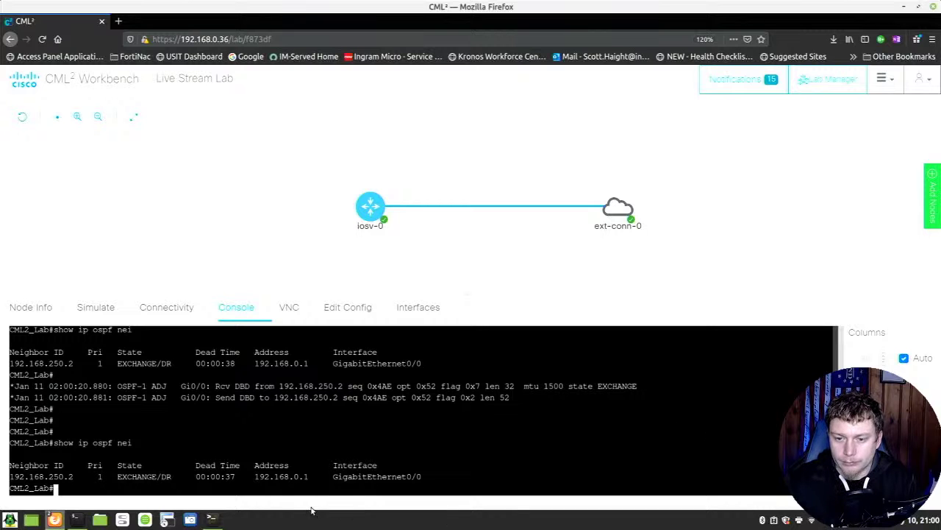
Recheck the core switch's OSPF neighbors with show ip ospf nei in the PuTTY session, and minimize that window.
click(212, 520)
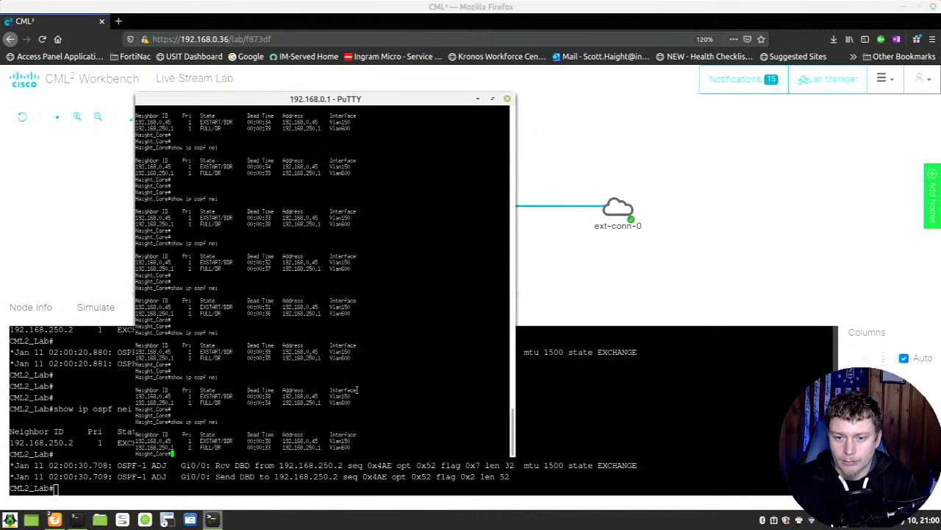
key(Return)
key(Return)
key(Return)
key(Return)
key(Return)
key(Return)
key(Return)
key(Return)
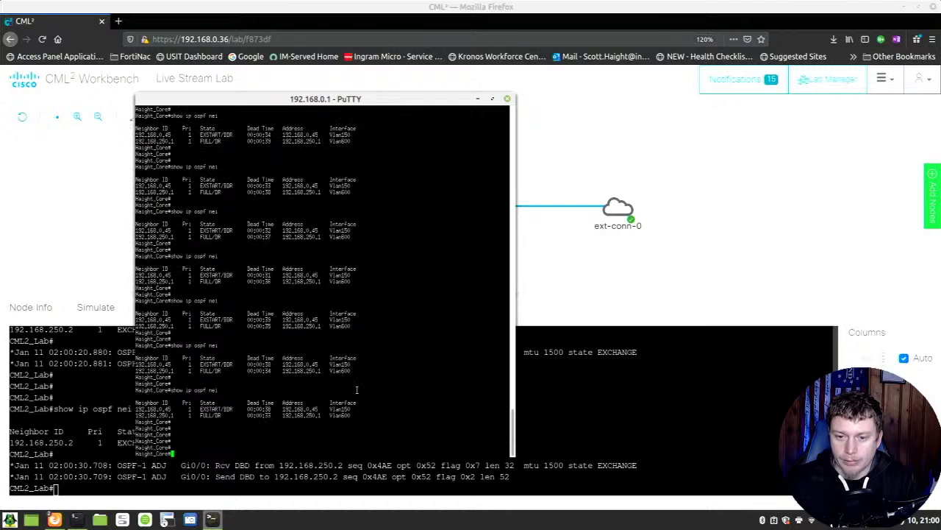
key(Up)
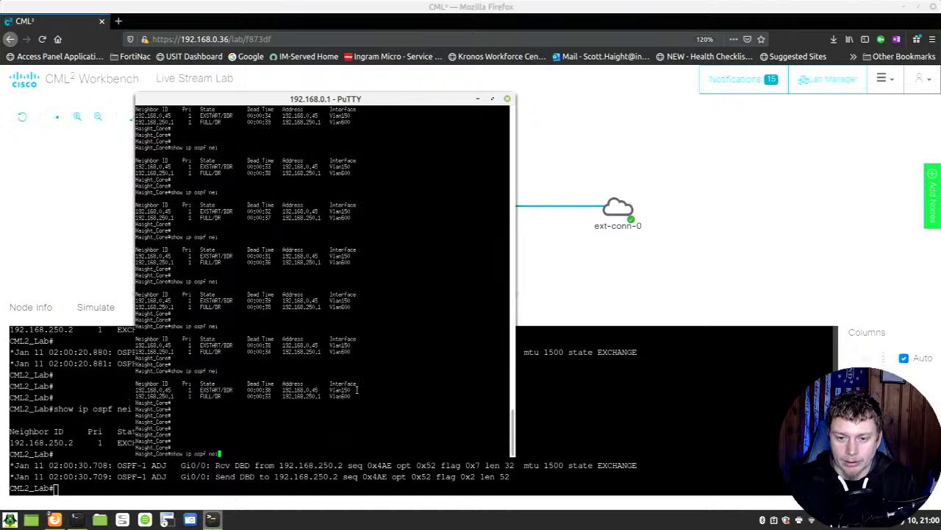
key(Return)
key(Return)
key(Return)
key(Return)
key(Up)
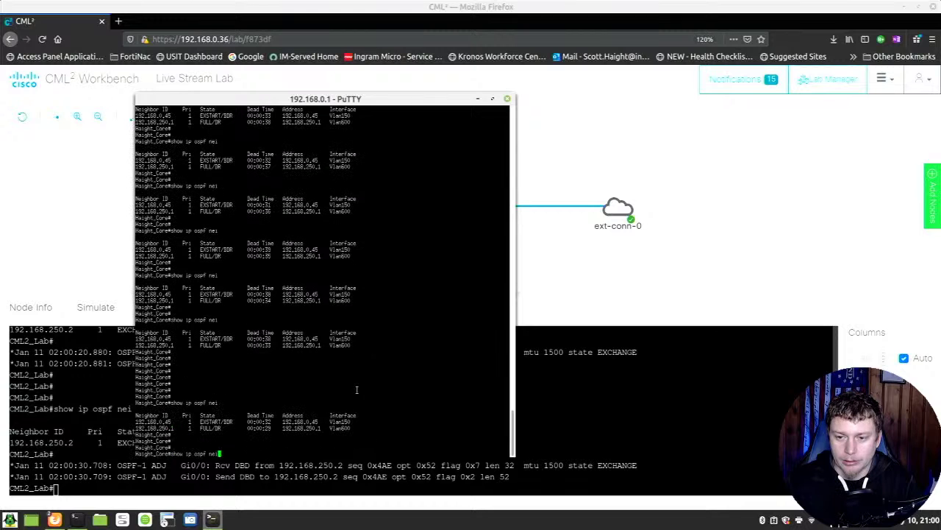
key(Return)
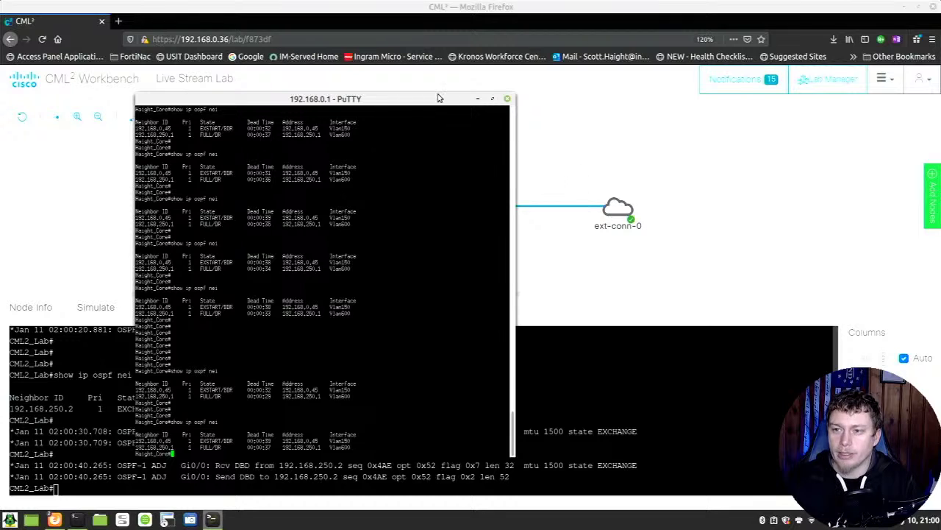
drag(136, 108, 507, 169)
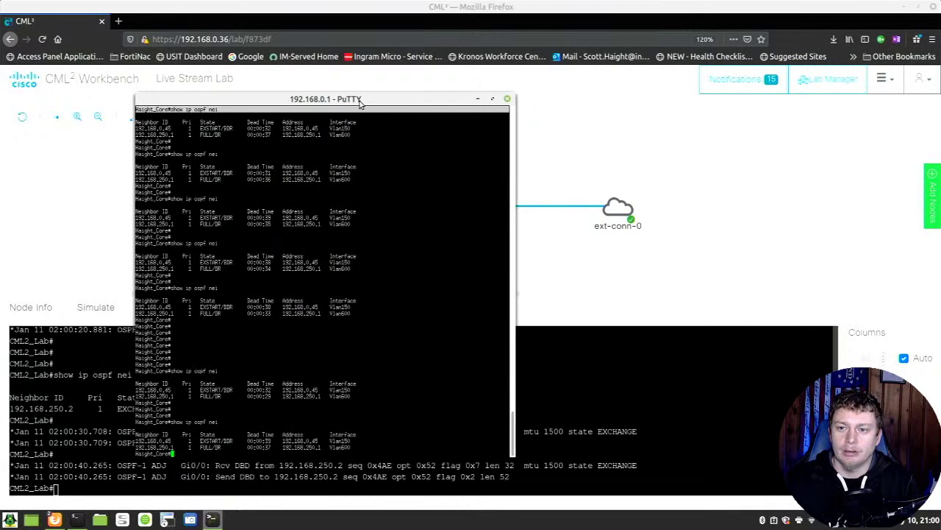
click(477, 98)
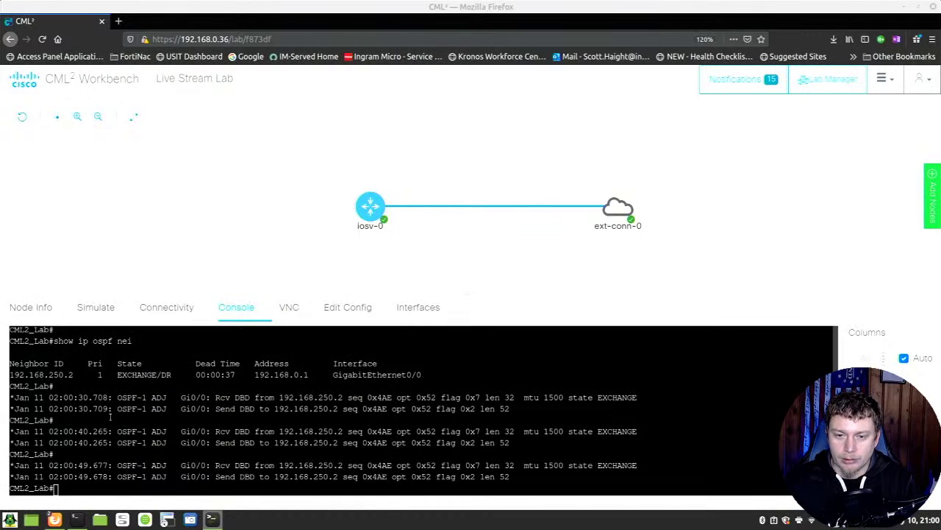
Review the OSPF adjacency debug messages in the CML2_Lab console and recheck the neighbor state with show ip ospf nei.
click(178, 473)
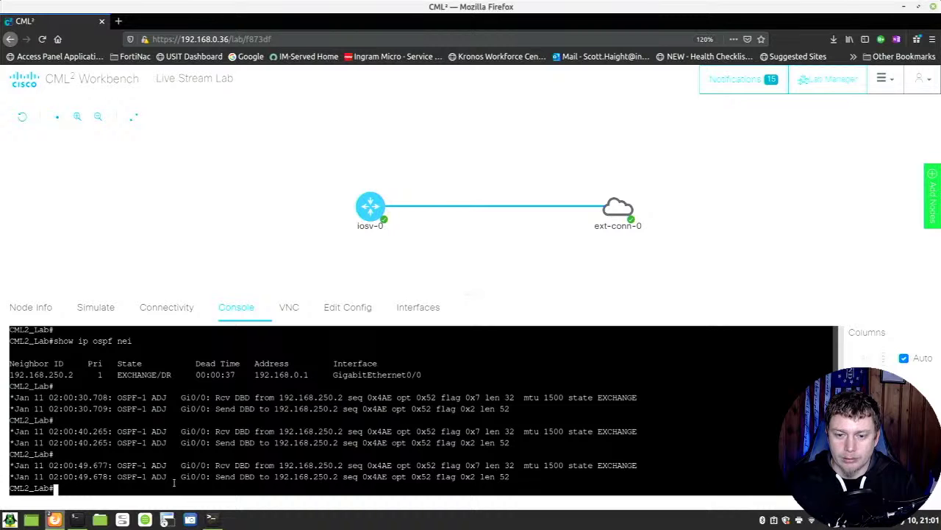
key(alt+Tab)
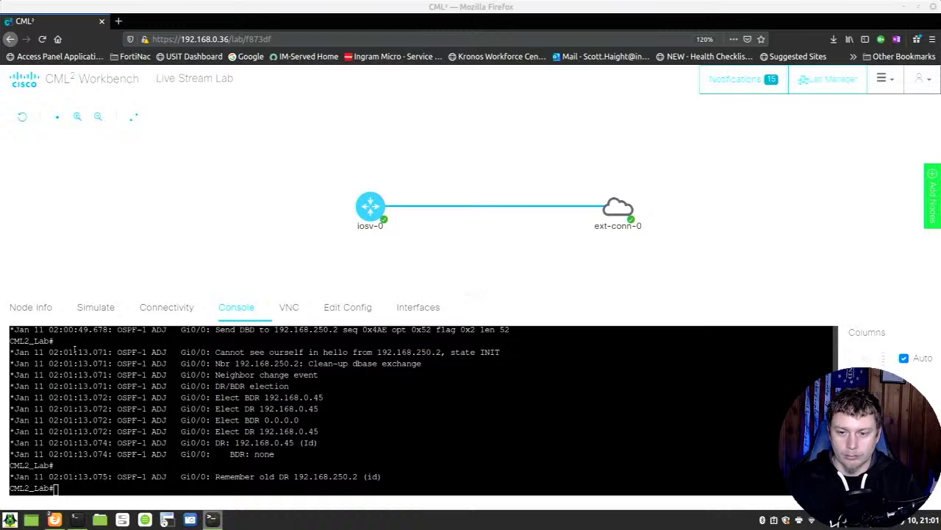
click(383, 439)
key(Up)
key(Return)
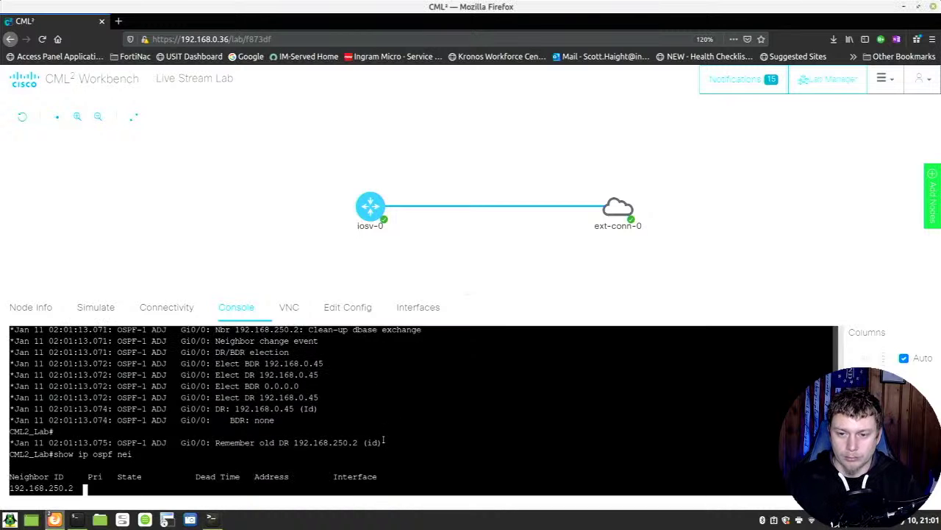
key(Return)
key(Up)
key(Return)
key(Return)
key(Return)
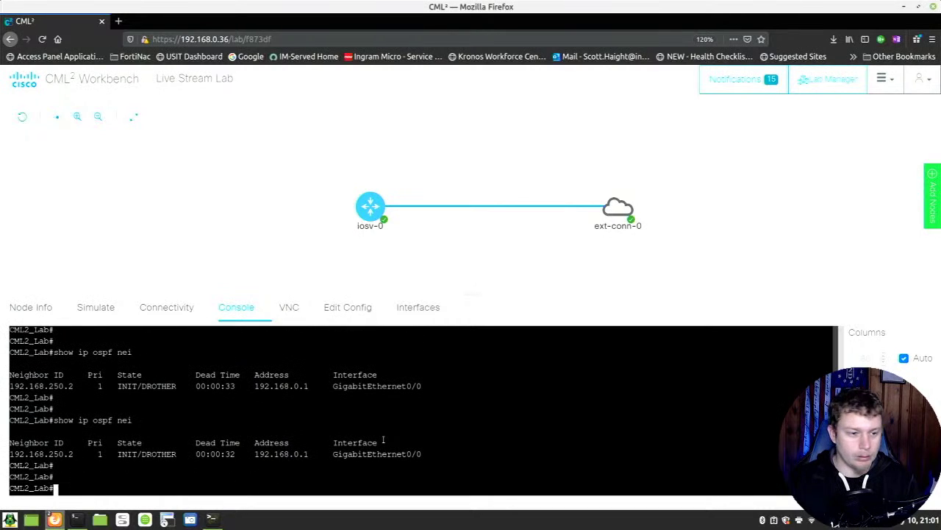
Search the installed applications for "term" and open a new terminal window.
key(alt+Tab)
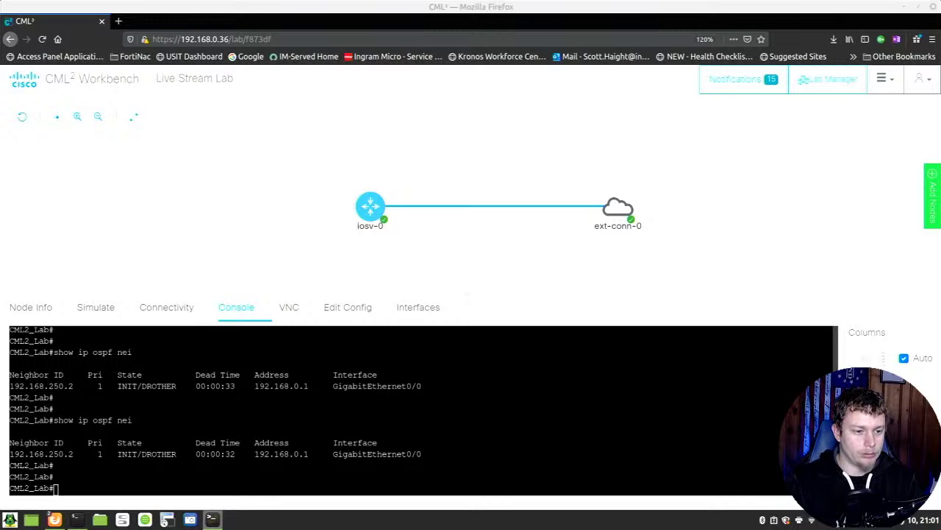
key(super)
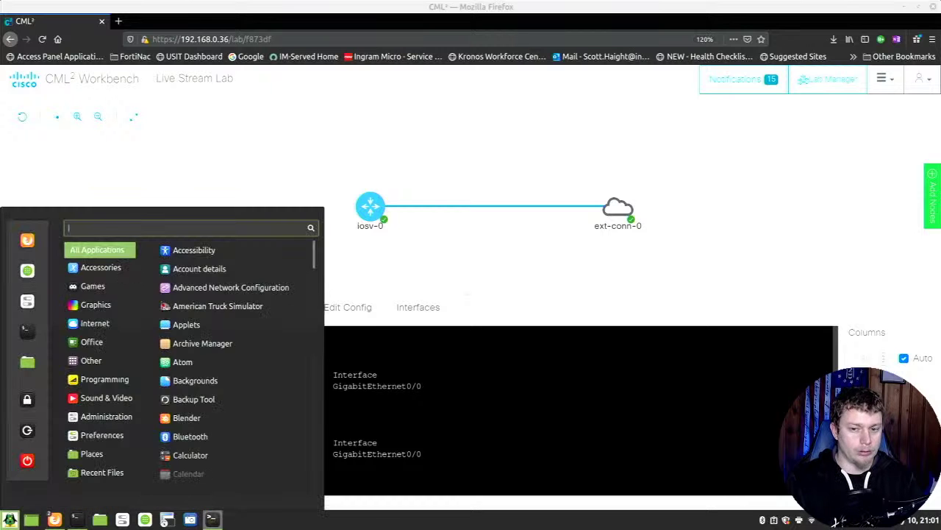
text(term)
key(Return)
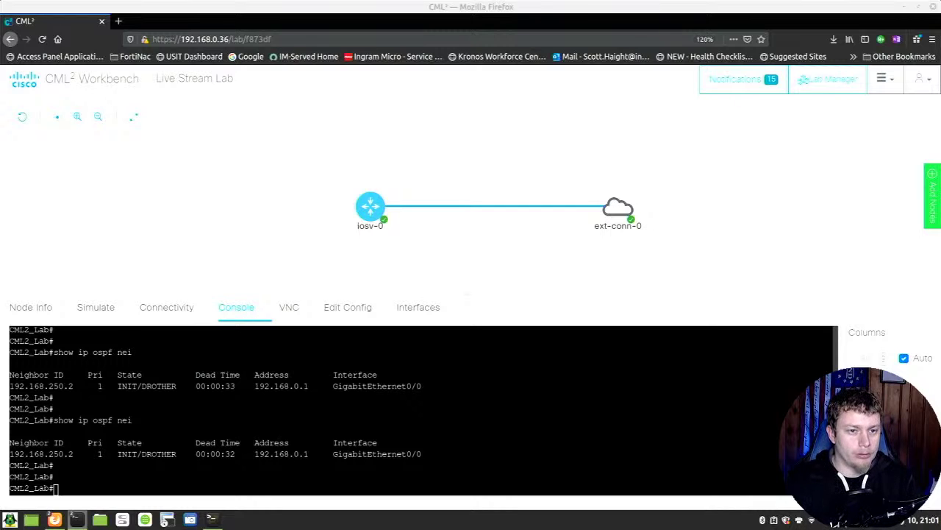
key(alt+Tab)
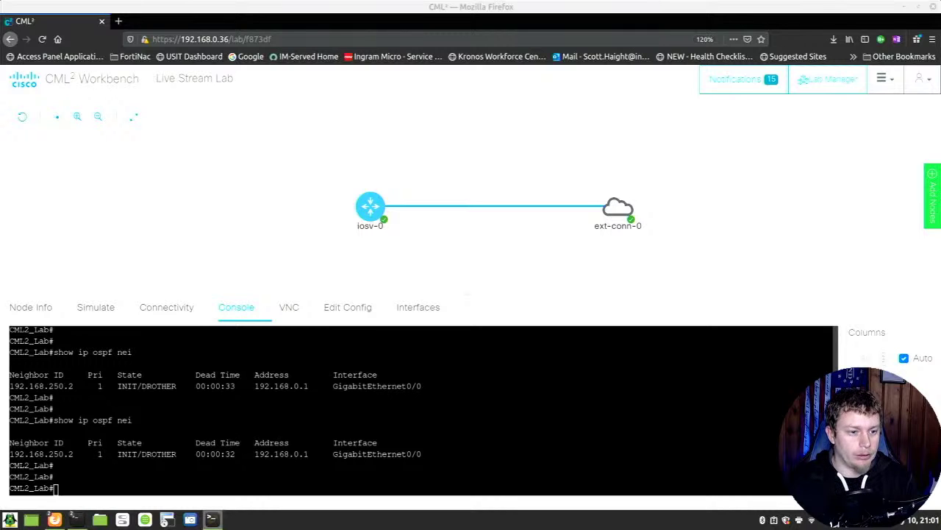
Bring the 192.168.0.1 PuTTY session back into view and check its configuration prompt for new output.
click(127, 463)
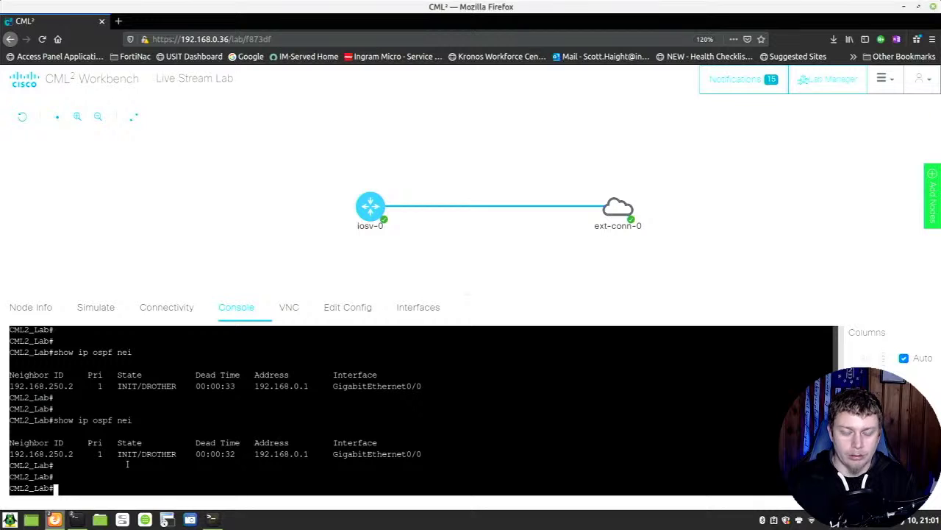
text(show)
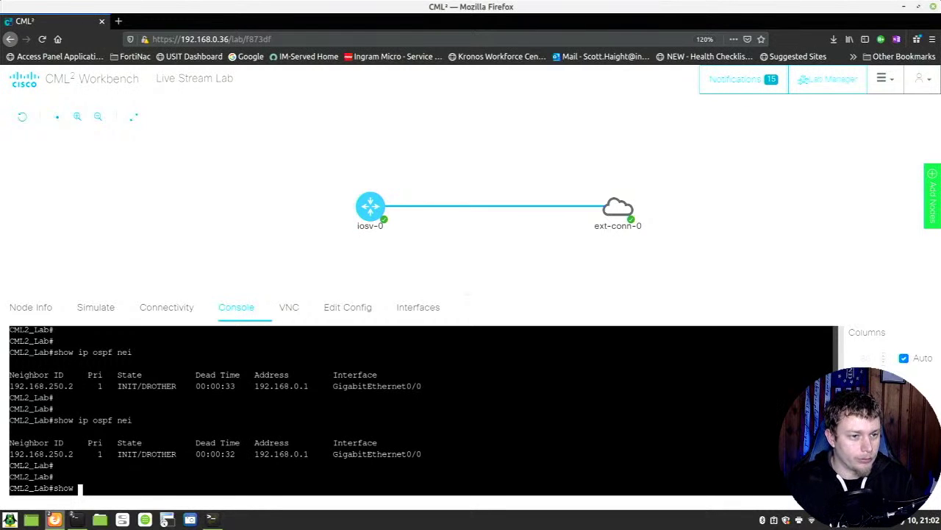
key(alt+Tab)
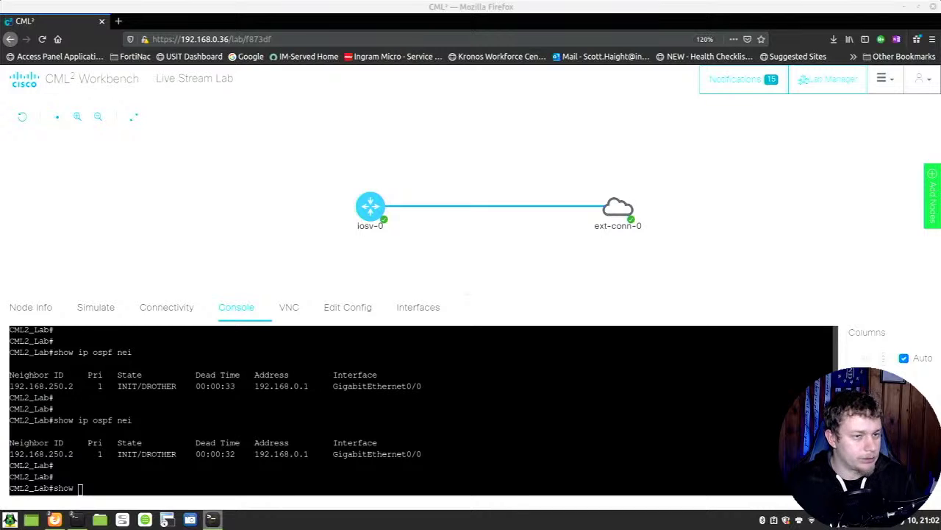
key(alt+Tab)
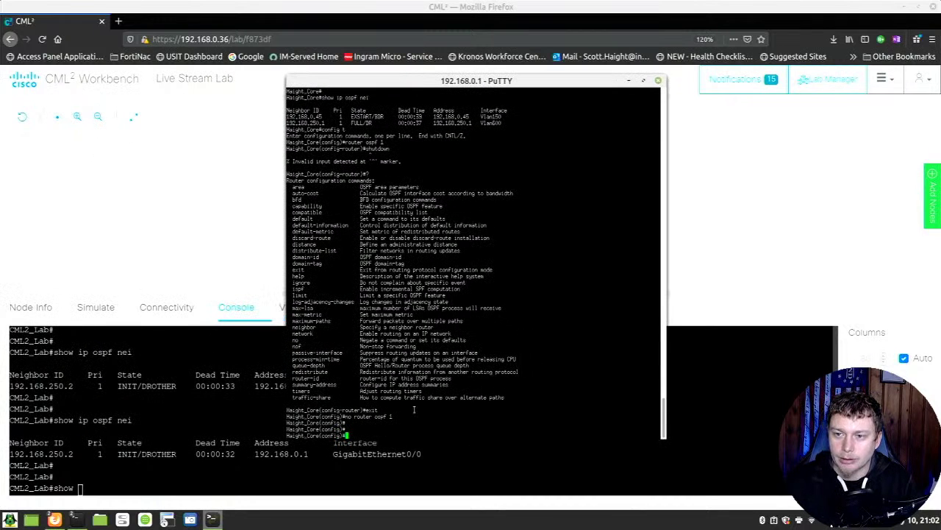
key(Return)
key(Return)
key(Return)
key(Return)
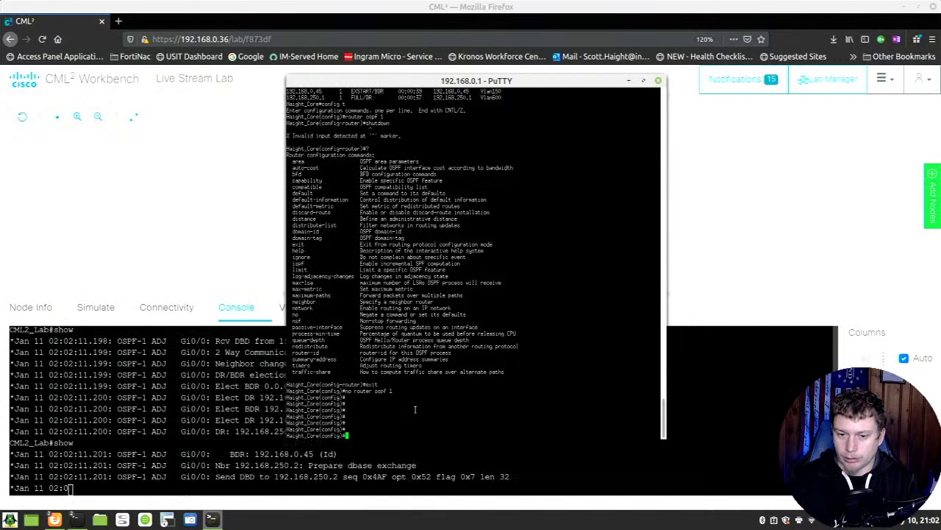
Return to the CML2_Lab console and run show ip ospf nei twice to check the adjacency with 192.168.250.2.
click(285, 469)
text(show )
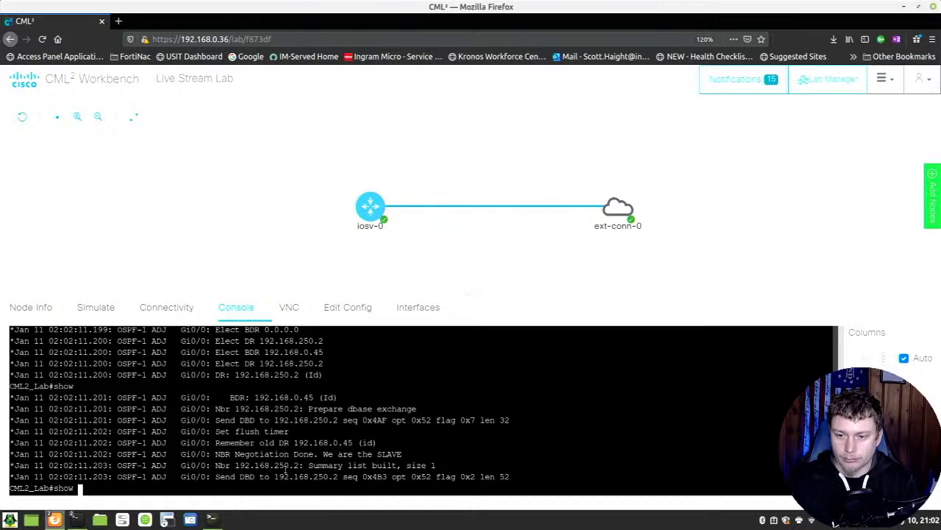
text(ip ospf nei)
key(Return)
key(Return)
key(Up)
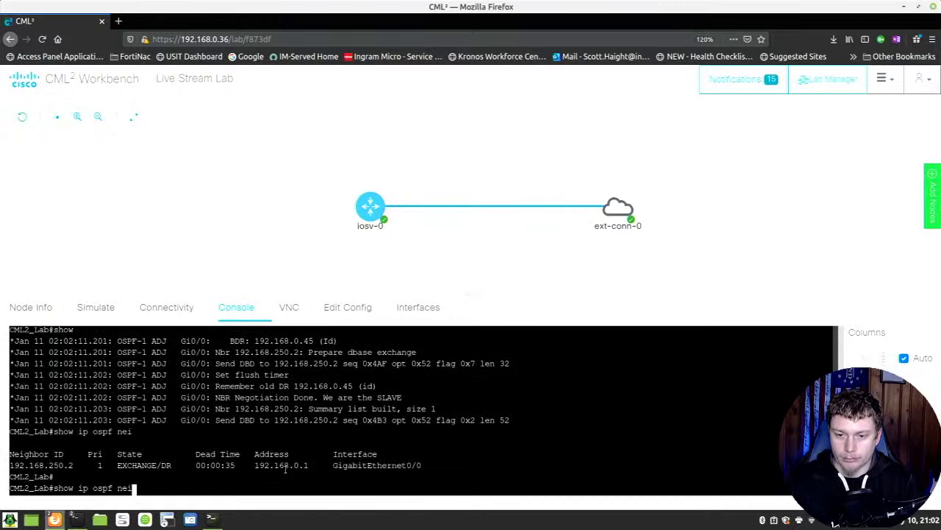
key(Return)
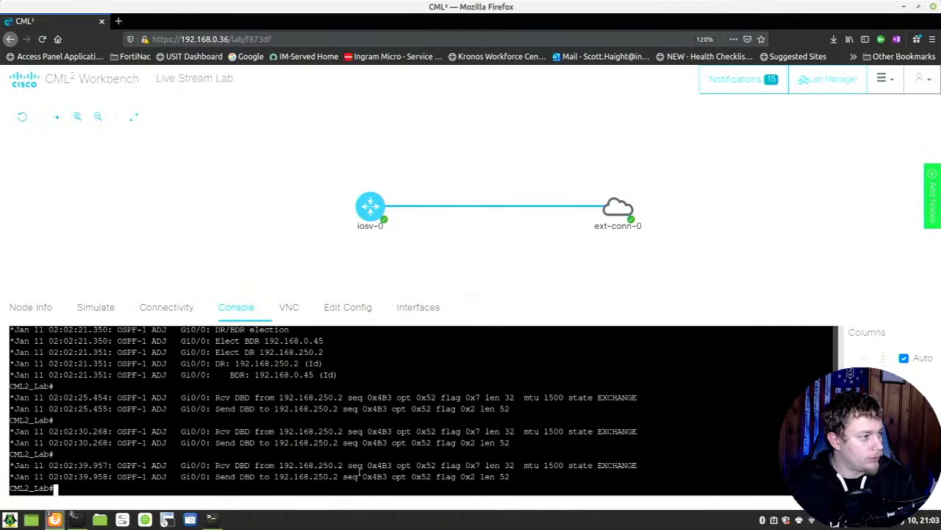
Run show ip ospf nei three more times on CML2_Lab to see whether the neighbor state has progressed.
key(Return)
key(Return)
key(Return)
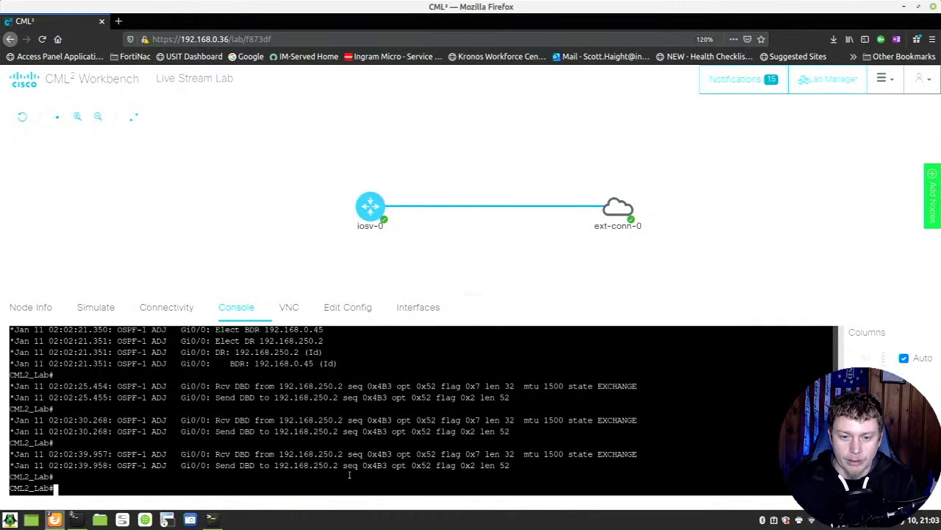
text(show ip ospf nei)
key(Return)
key(Return)
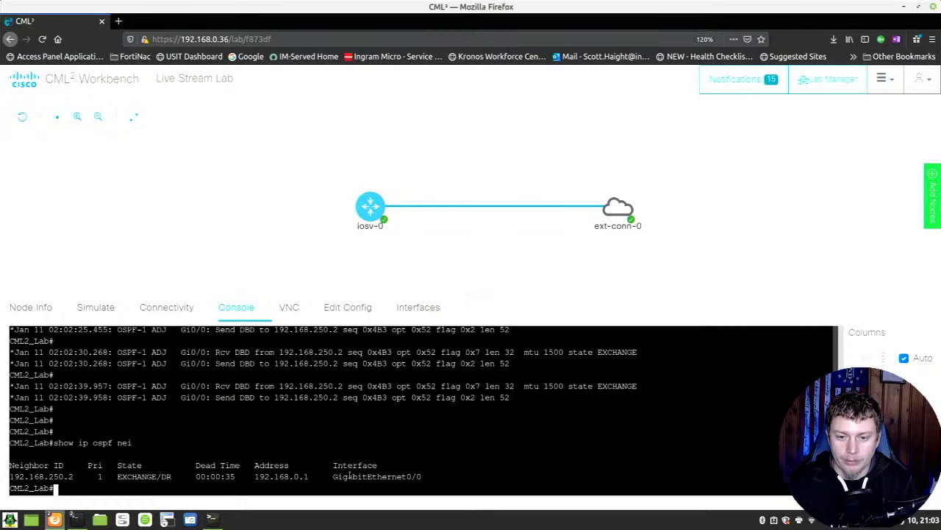
key(Up)
key(Return)
key(Return)
key(Up)
key(Return)
key(Return)
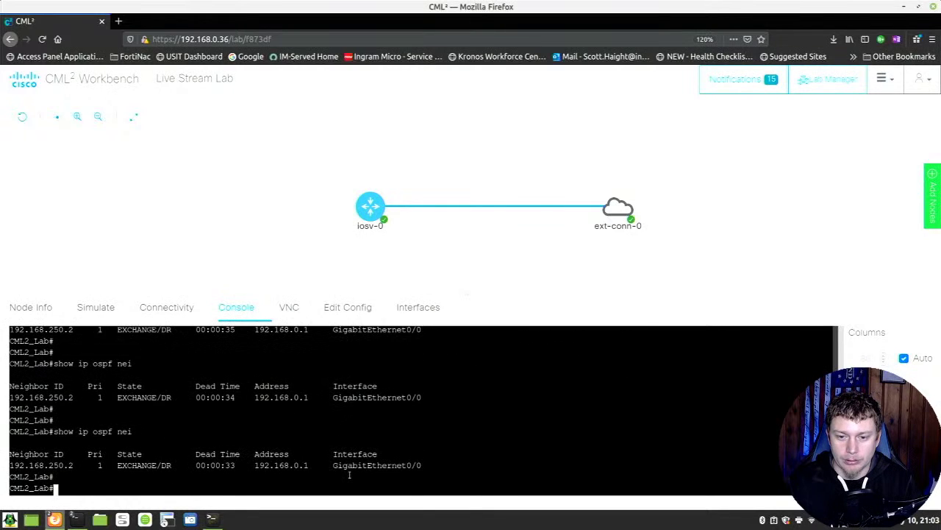
Repeat show ip ospf nei twice on CML2_Lab to recheck the state of the 192.168.250.2 neighbor.
key(Up)
key(Return)
key(Return)
key(Up)
key(Return)
key(Return)
key(Return)
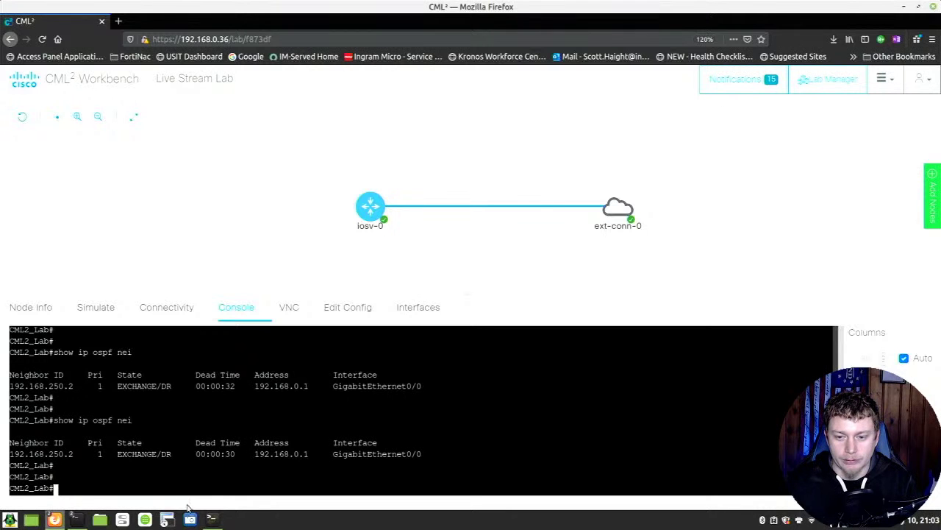
Bring the 192.168.0.1 PuTTY session forward and move its window clear of the CML2_Lab console.
click(211, 519)
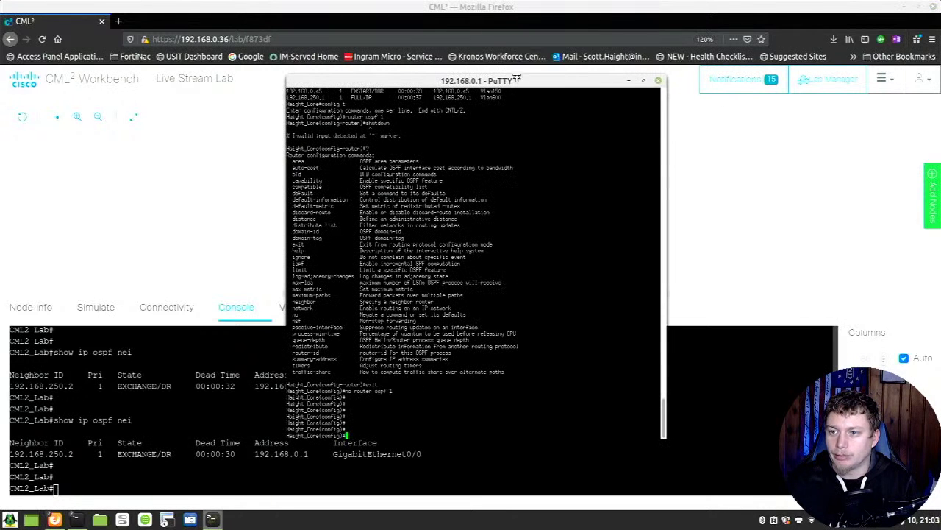
drag(533, 83, 0, 143)
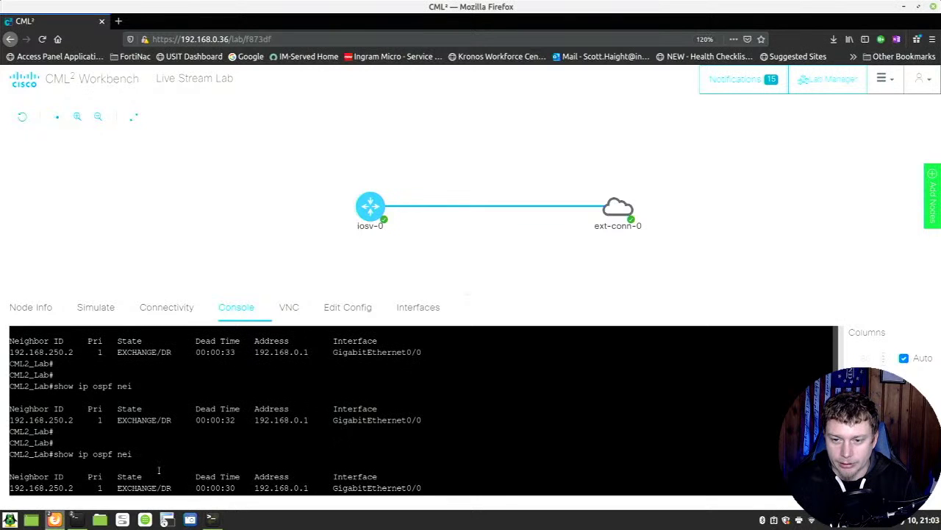
Review the earlier OSPF adjacency debug messages and neighbor checks in the CML2_Lab console, back to where adjacency debugging was enabled.
key(Up)
key(Return)
scroll(158, 471, up, 3)
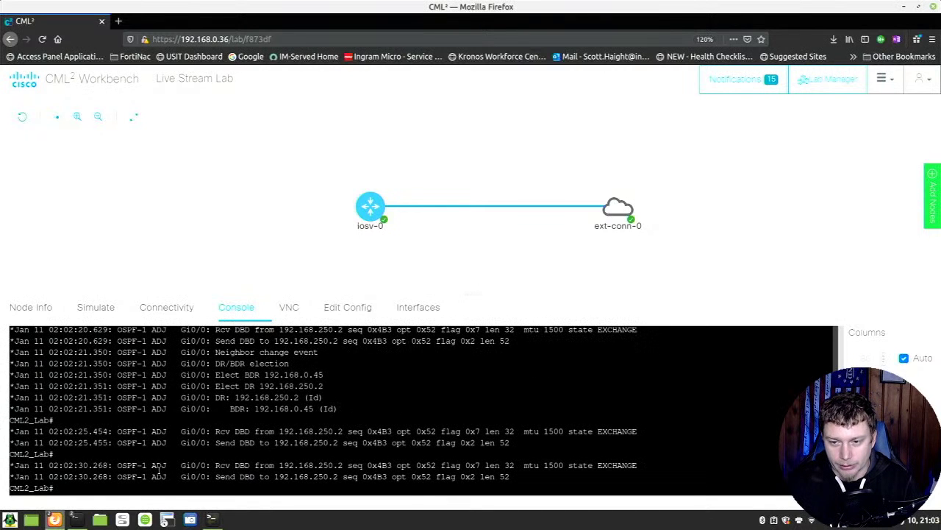
scroll(158, 471, up, 1)
scroll(158, 471, up, 7)
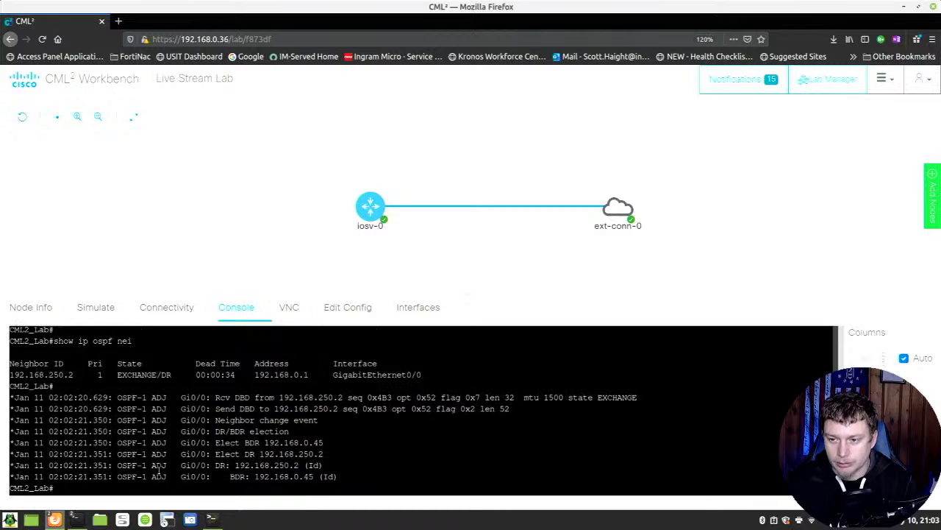
scroll(158, 471, up, 4)
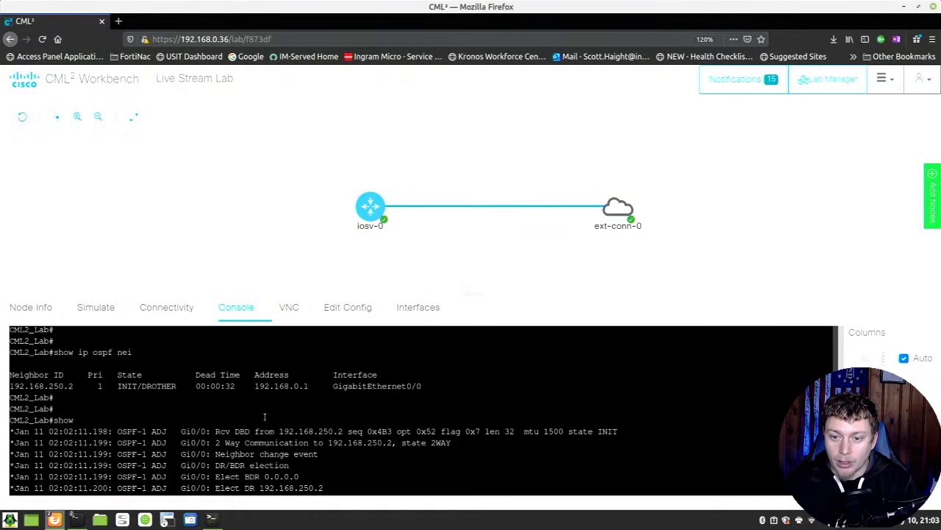
scroll(264, 417, up, 10)
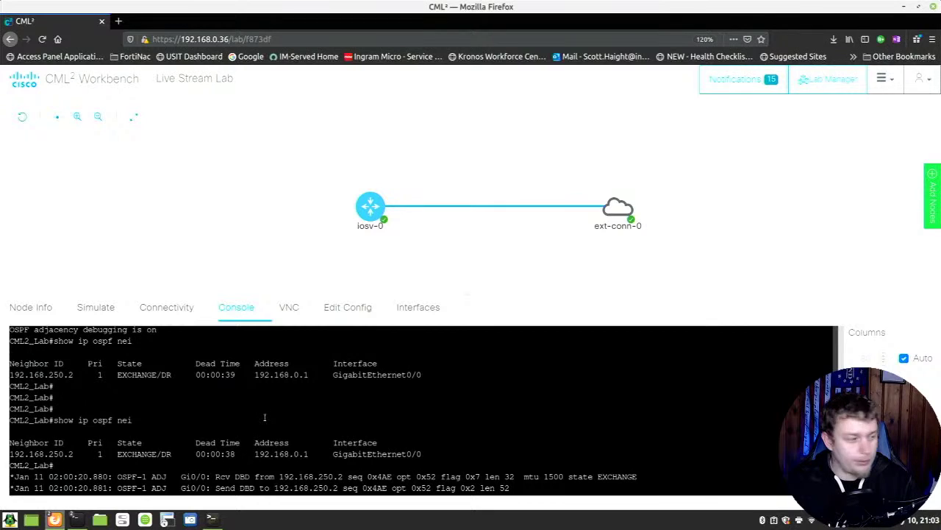